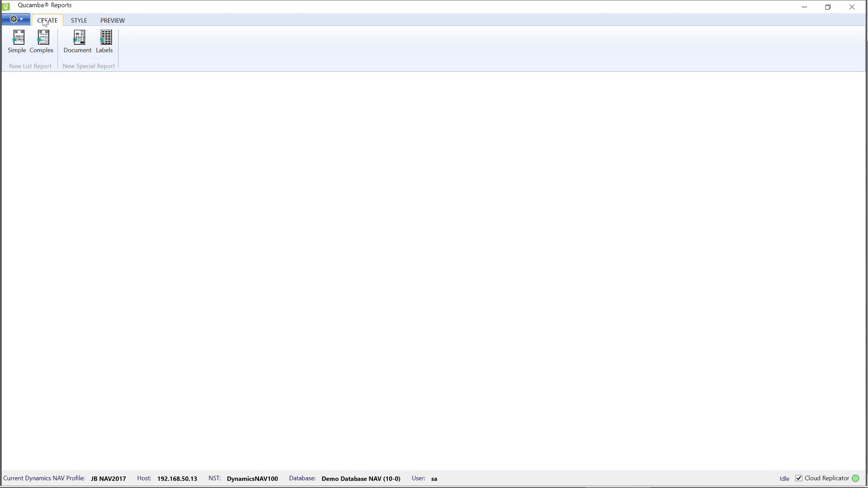
# Start a new label report based on QR Label List - Address Template with the DetailListTablixWithCompanyAndRecipientAddress list.
pyautogui.click(104, 42)
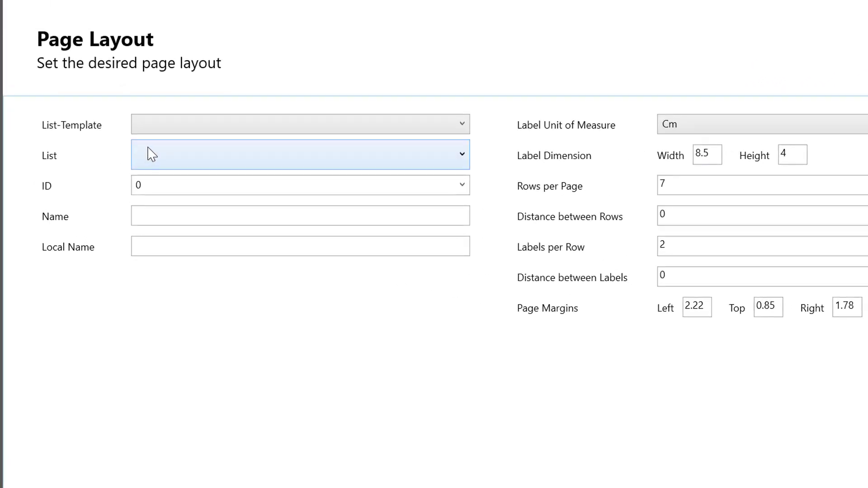
pyautogui.click(212, 130)
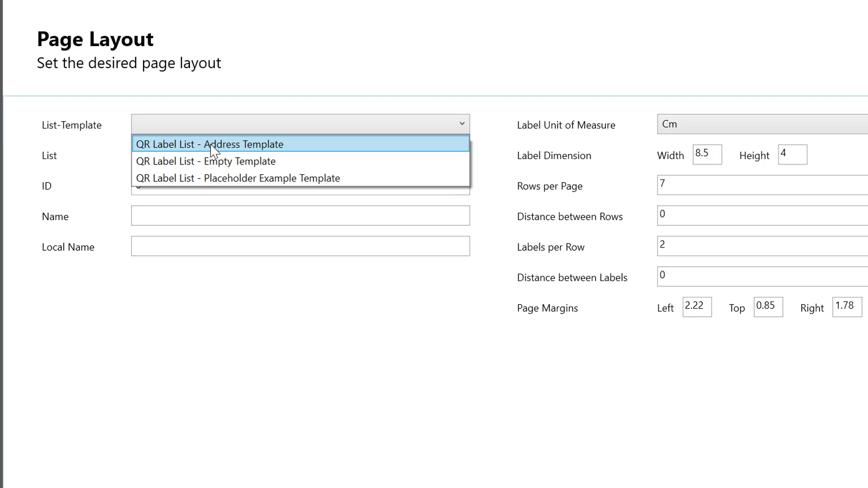
pyautogui.click(214, 144)
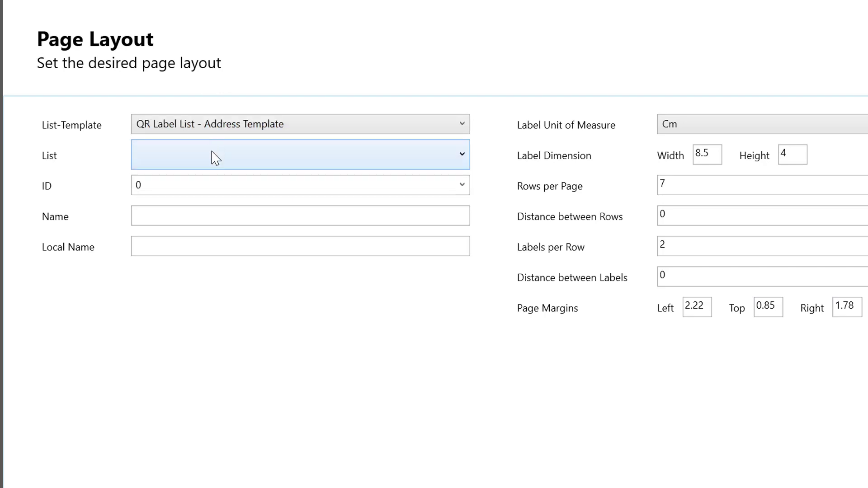
pyautogui.click(216, 159)
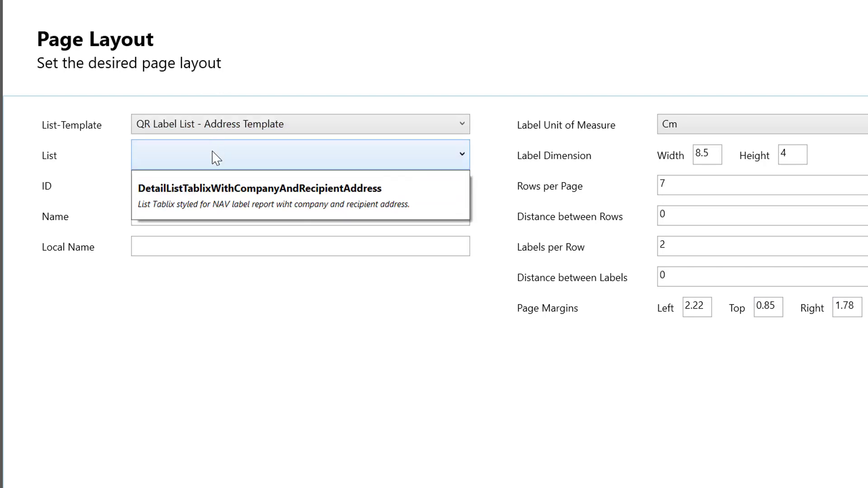
pyautogui.click(217, 204)
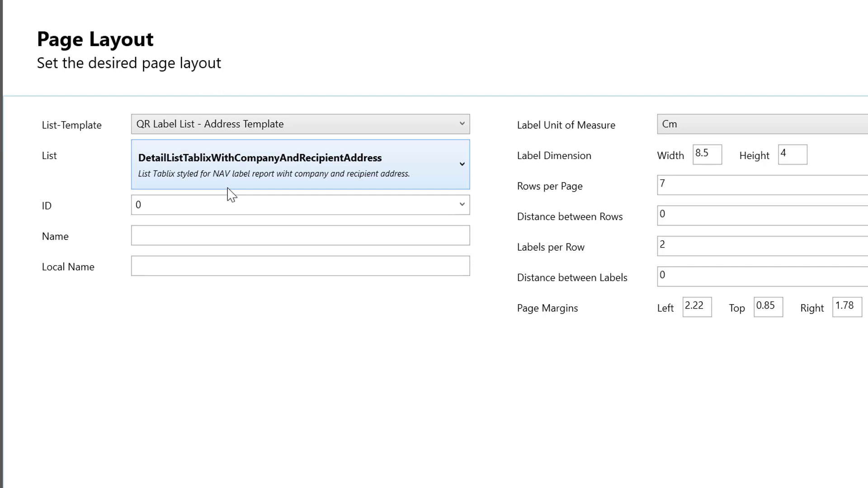
# Assign ID 50002 to the label report and name it Customer Labels.
pyautogui.click(461, 206)
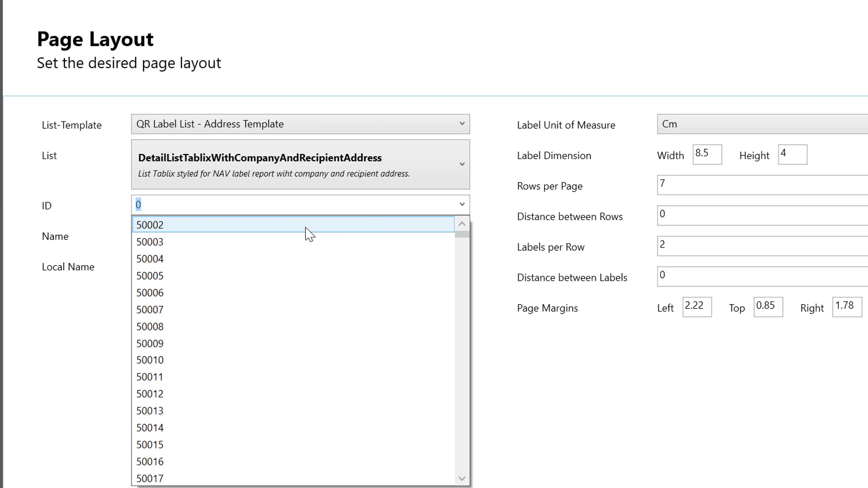
pyautogui.click(305, 226)
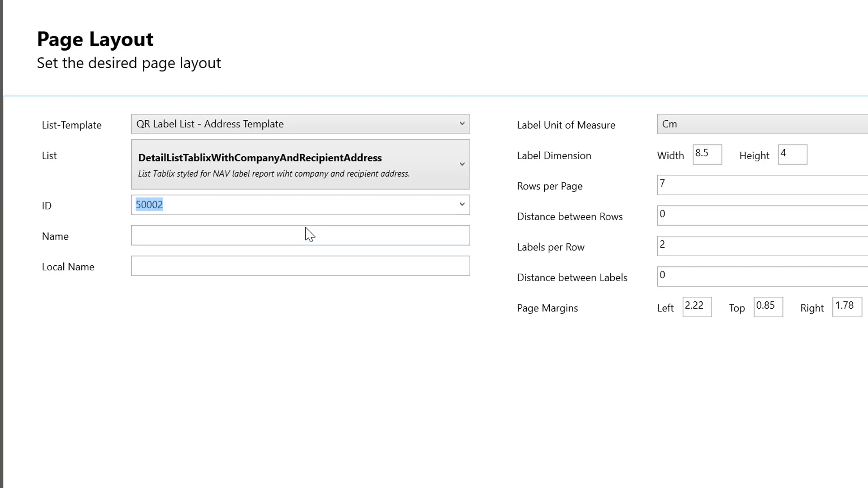
pyautogui.click(310, 231)
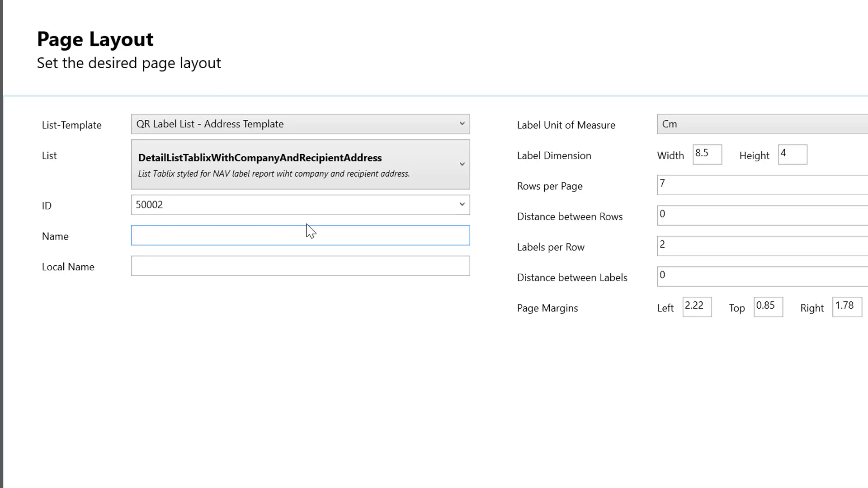
pyautogui.write('Customer Labels')
pyautogui.press('Tab')
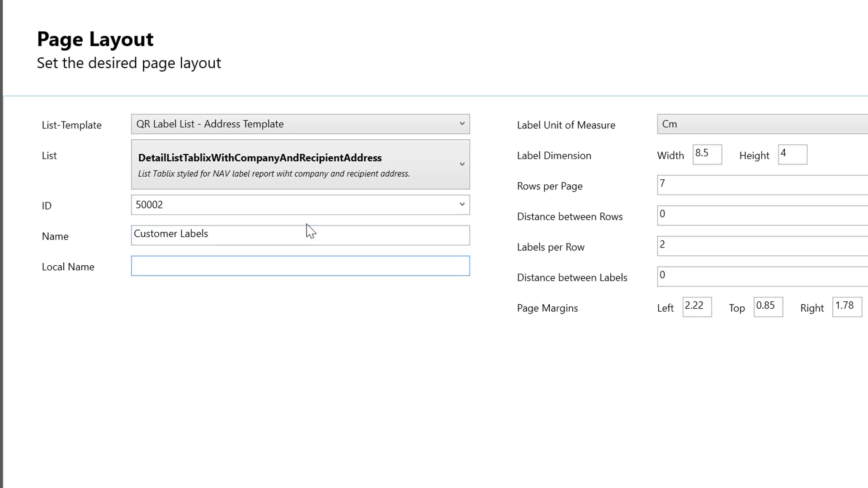
# Enter Debitor Etiketten as the report's local name.
pyautogui.write('Debitor Adre')
pyautogui.press('BackSpace')
pyautogui.press('BackSpace')
pyautogui.press('BackSpace')
pyautogui.press('BackSpace')
pyautogui.write('Etiketten')
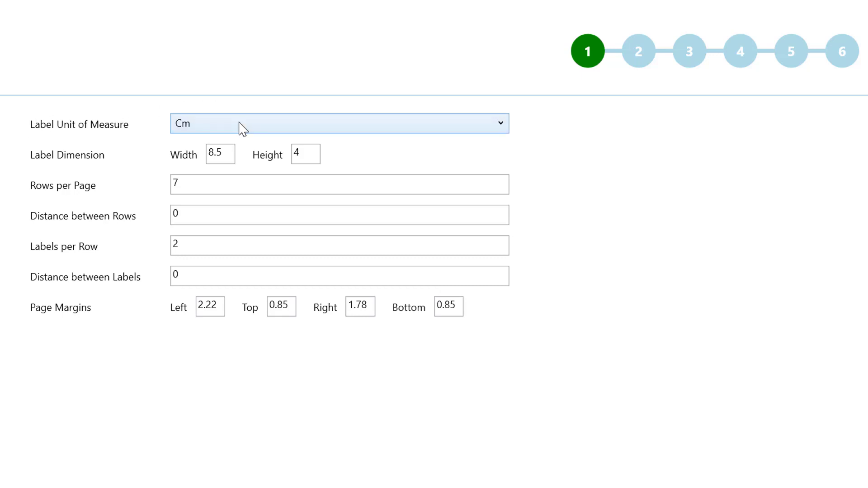
# Examine the label layout settings: the unit of measure options, the distance between labels and the page margins.
pyautogui.click(243, 129)
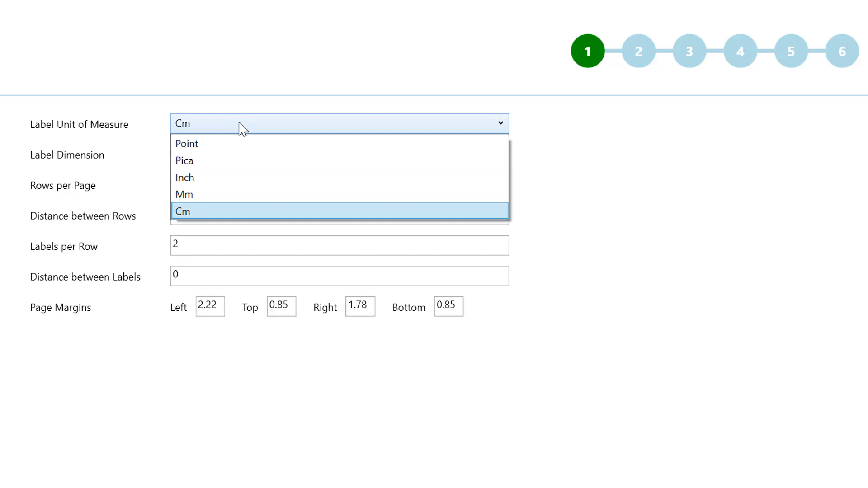
pyautogui.click(243, 128)
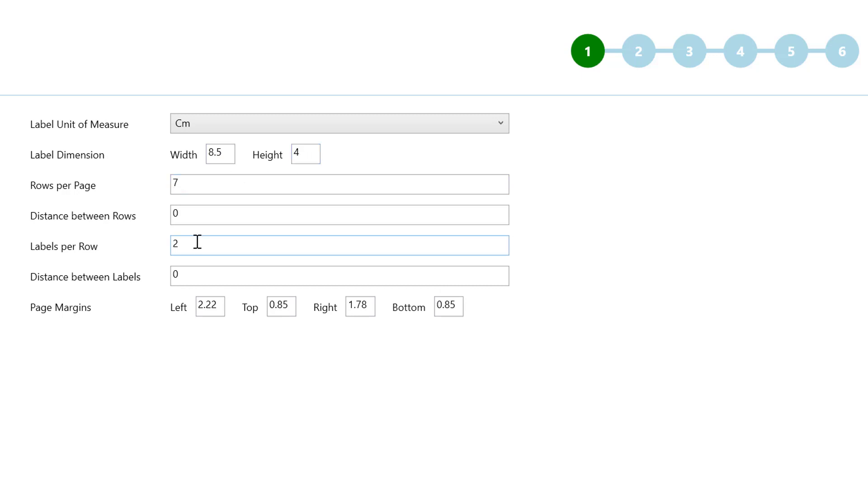
pyautogui.click(197, 272)
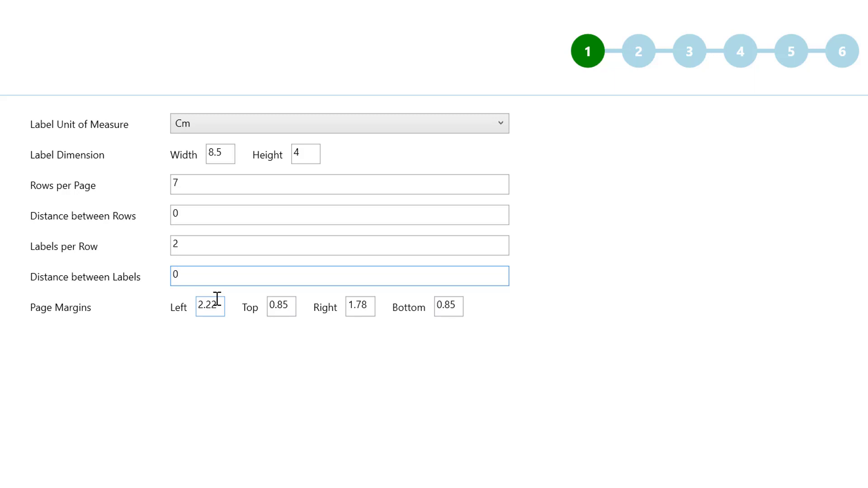
pyautogui.click(282, 305)
pyautogui.click(369, 306)
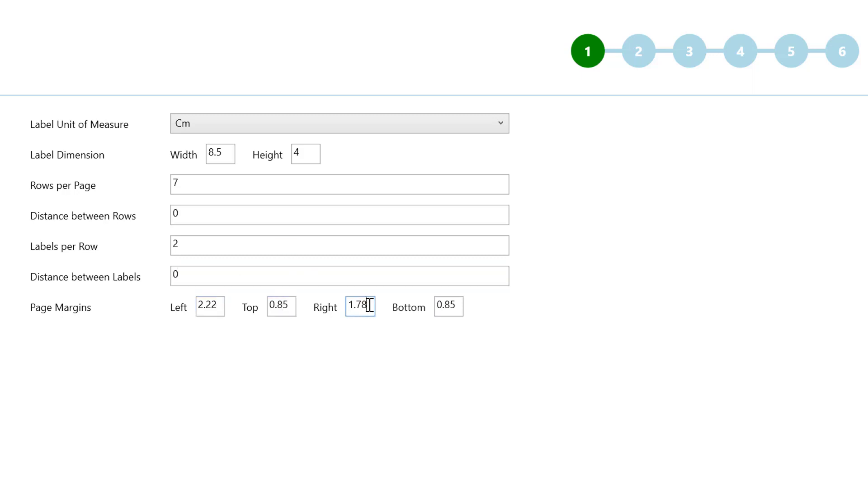
pyautogui.click(460, 308)
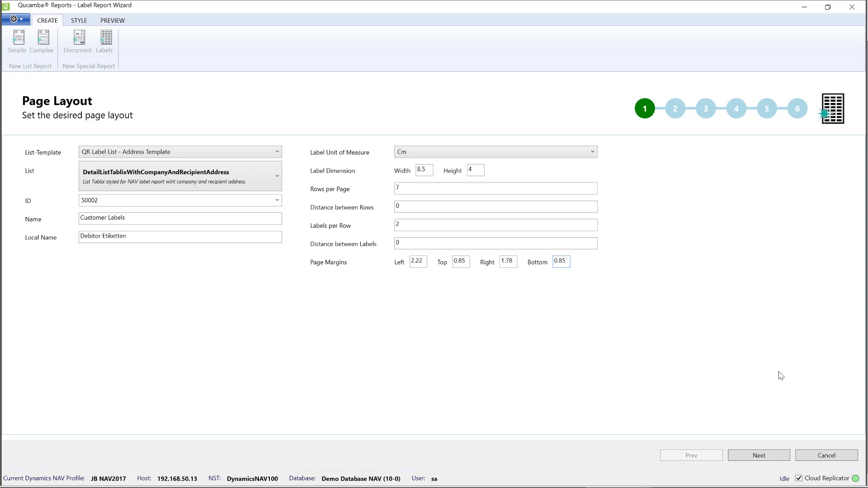
# Add the Customer master table to the report structure and continue to its field selection.
pyautogui.click(759, 456)
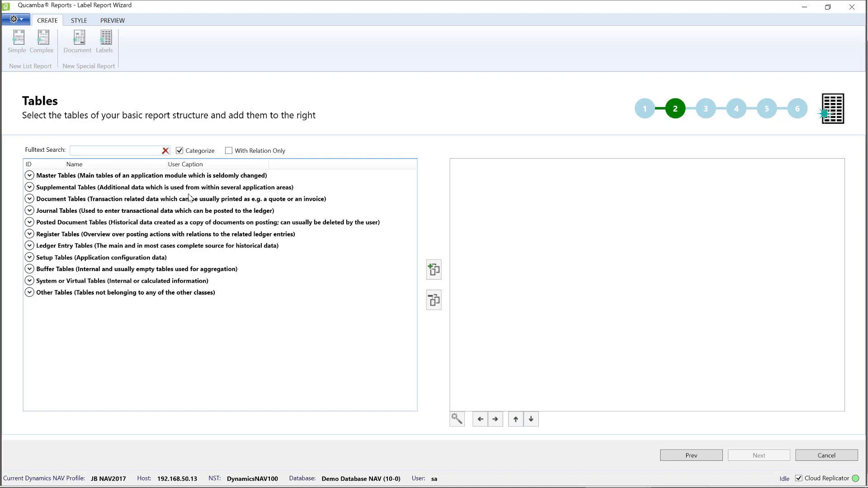
pyautogui.click(29, 175)
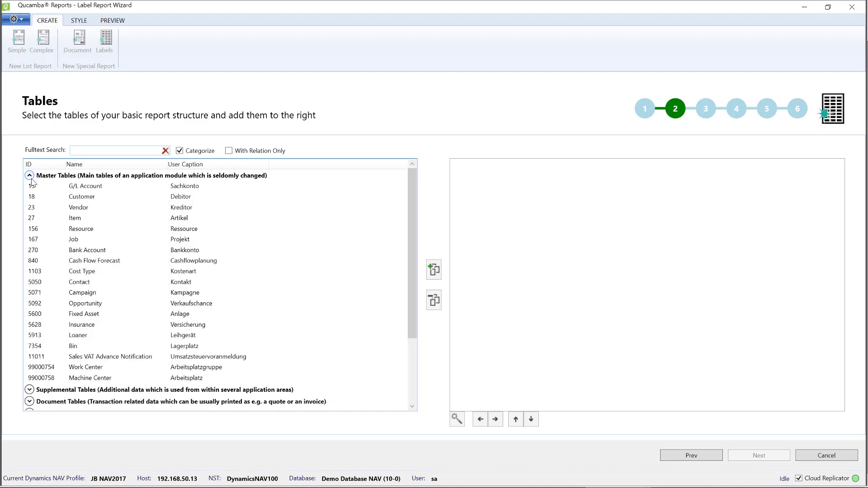
pyautogui.click(99, 197)
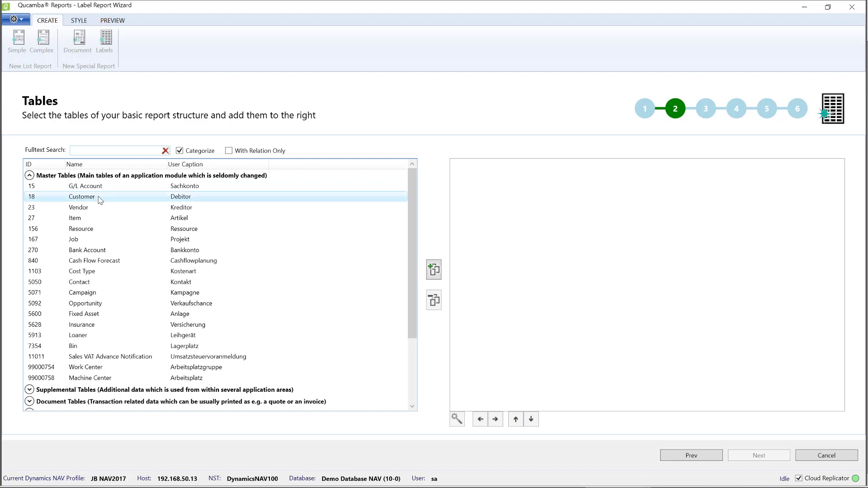
pyautogui.click(435, 271)
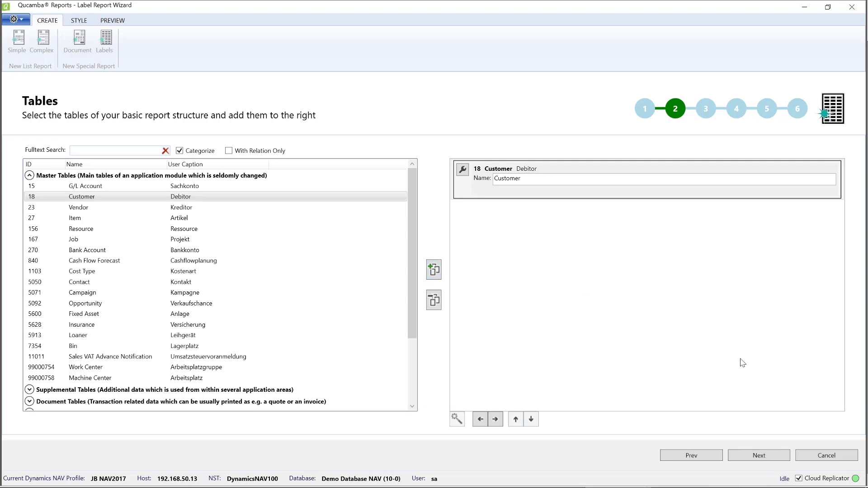
pyautogui.click(765, 456)
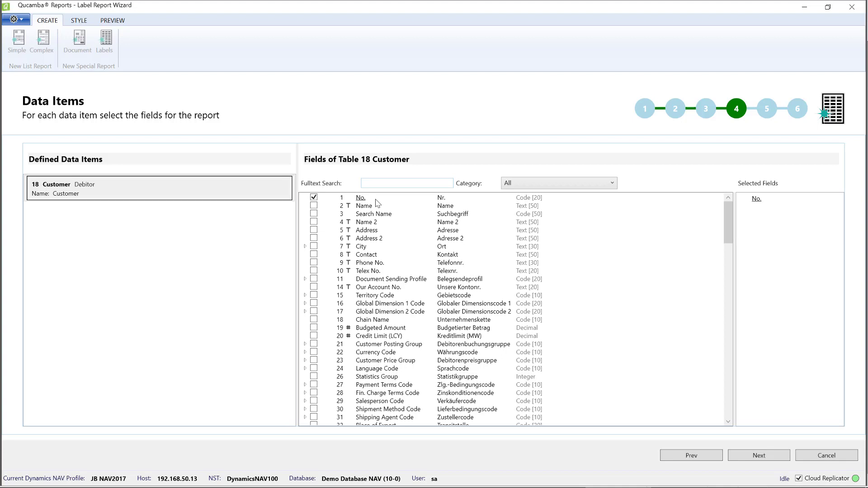
# Accept the preselected customer data field and remove No. from the output fields of Tablix_Customer.
pyautogui.click(760, 457)
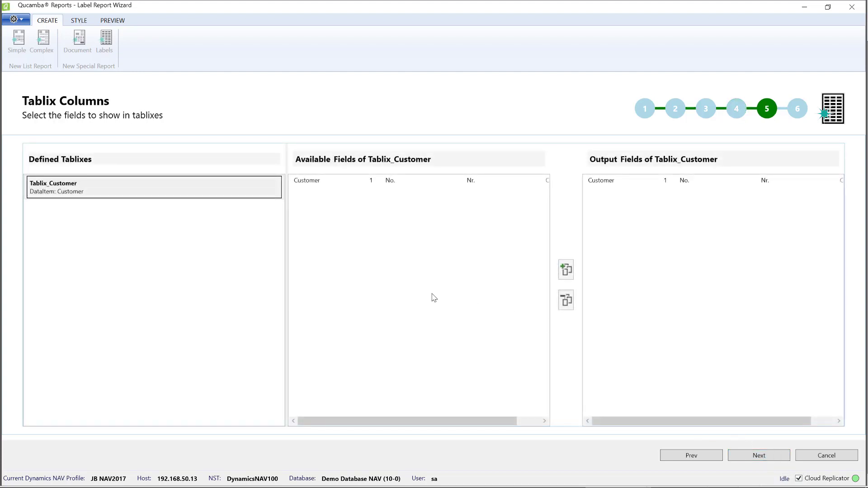
pyautogui.click(217, 196)
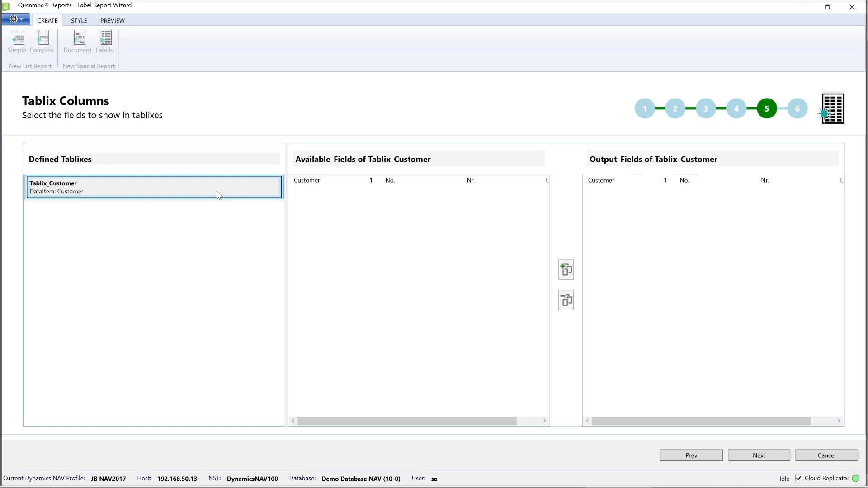
pyautogui.click(619, 184)
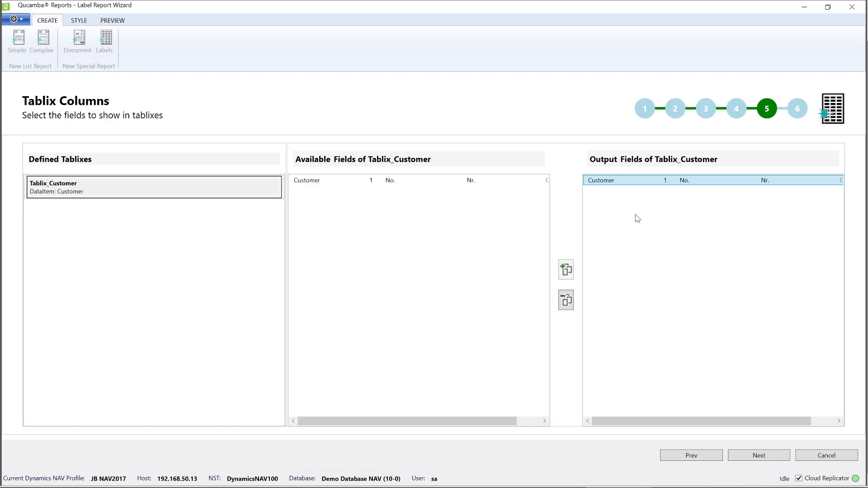
pyautogui.click(568, 306)
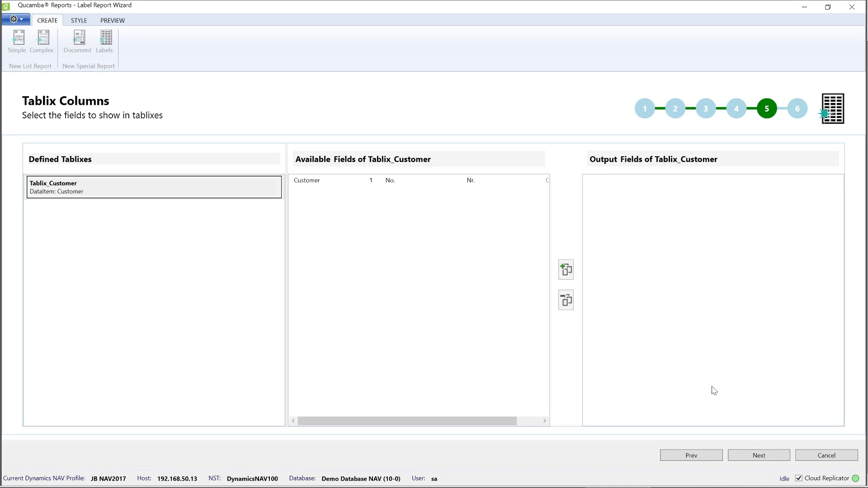
# Set the format address function to Codeunit 365 Customer, keep the QUCR version list prefix, and finish the label report wizard.
pyautogui.click(760, 456)
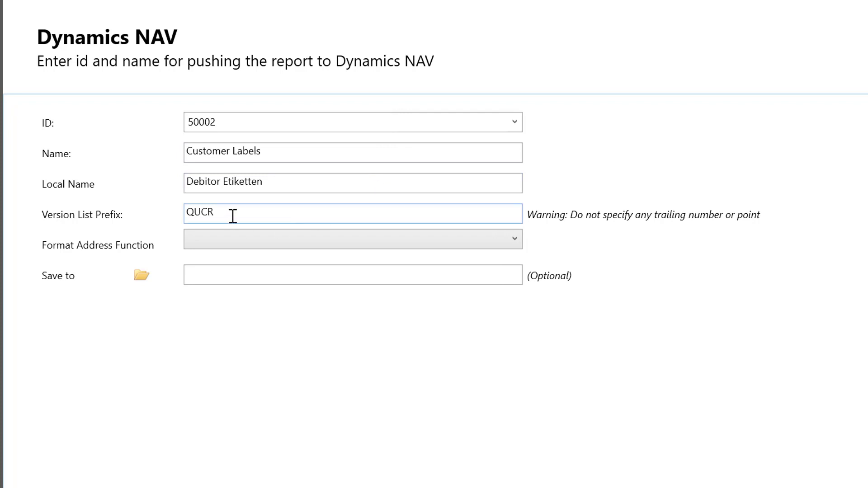
pyautogui.click(231, 216)
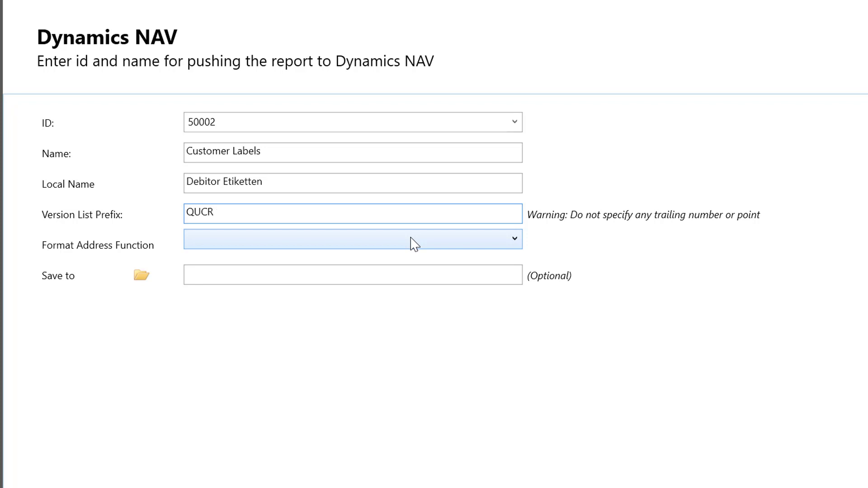
pyautogui.click(415, 244)
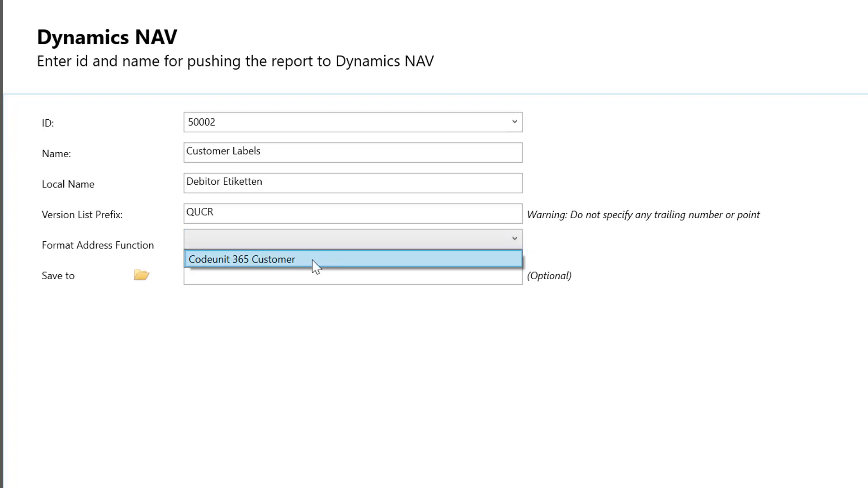
pyautogui.click(313, 265)
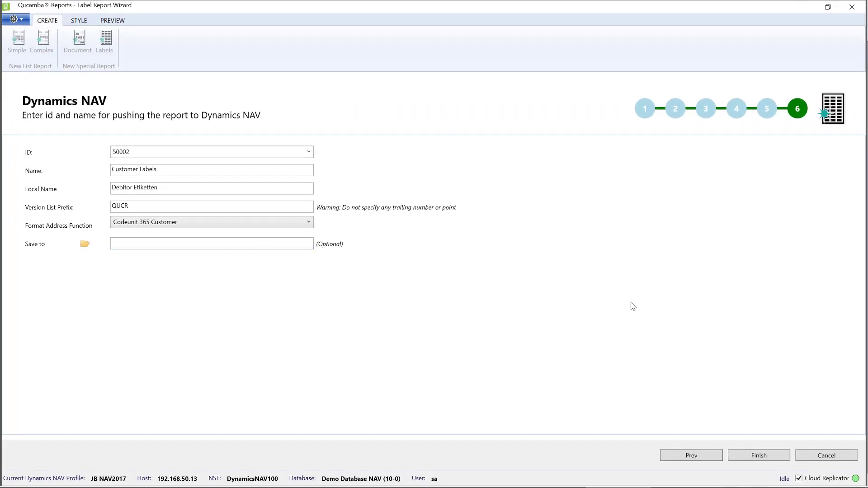
pyautogui.click(765, 457)
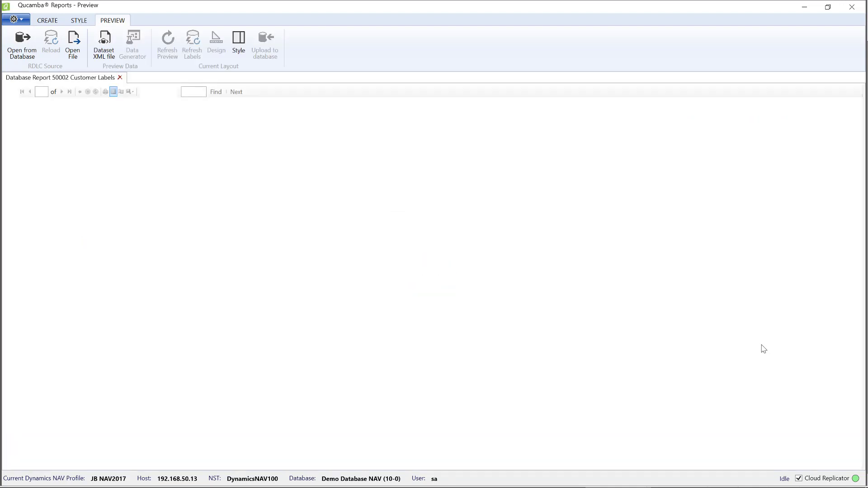
# Switch to the Dynamics NAV Development Environment and run report 50002 Customer Labels.
pyautogui.hotkey('alt', 'Tab')
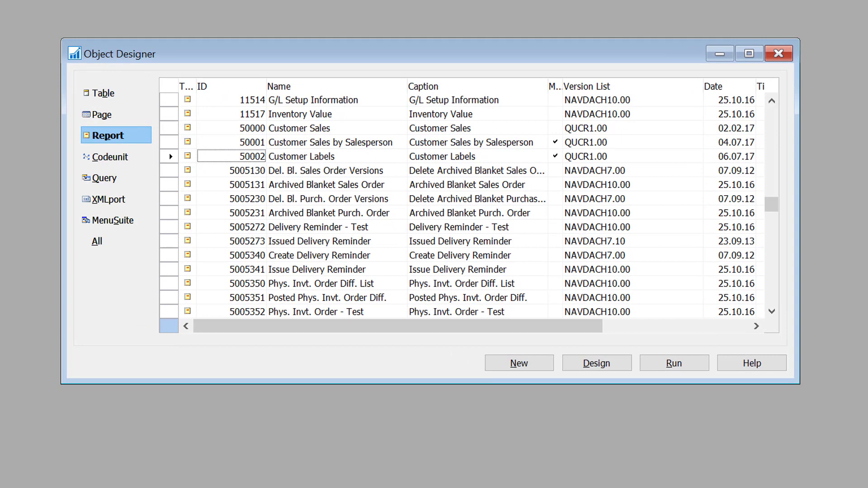
pyautogui.click(165, 156)
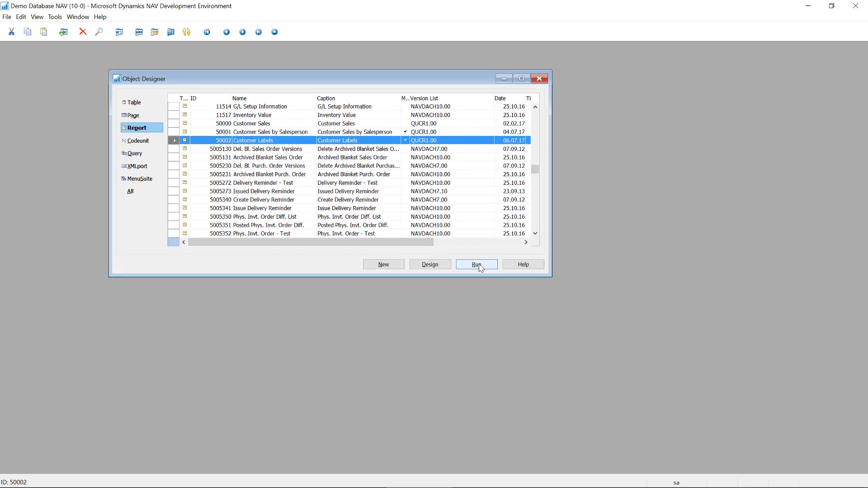
pyautogui.click(478, 265)
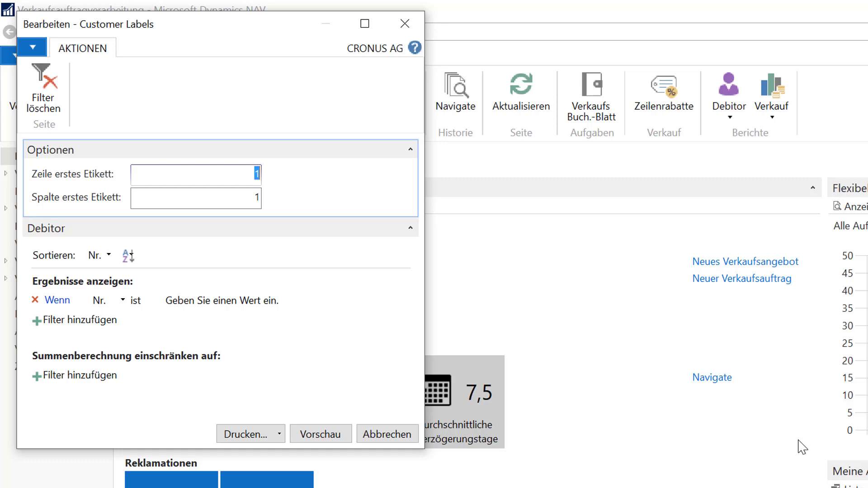
# Set the first label's row and column to 2, then preview the customer labels in print layout.
pyautogui.write('2')
pyautogui.click(248, 197)
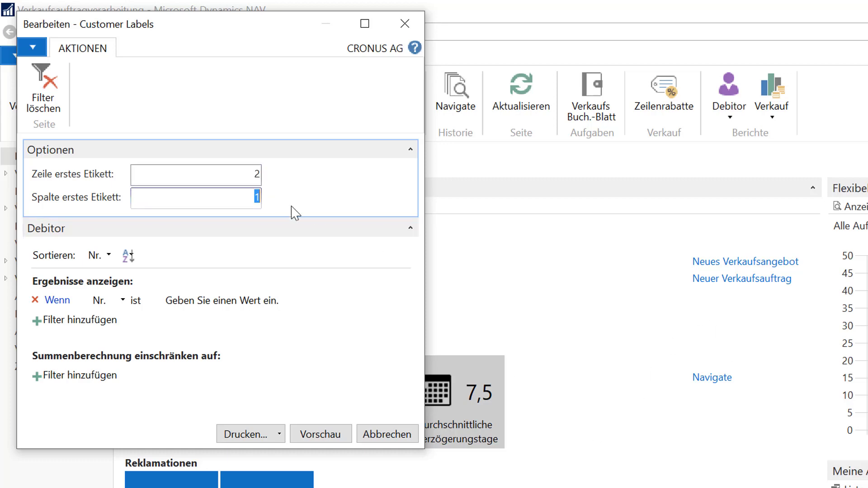
pyautogui.write('2')
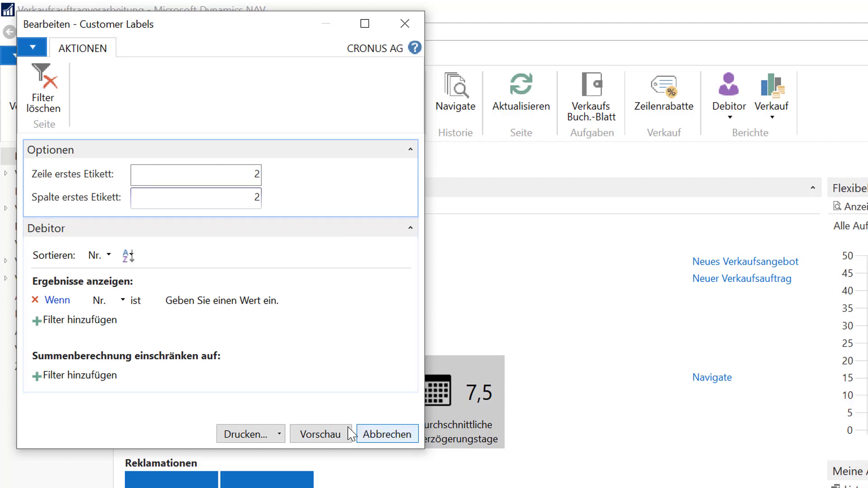
pyautogui.click(333, 439)
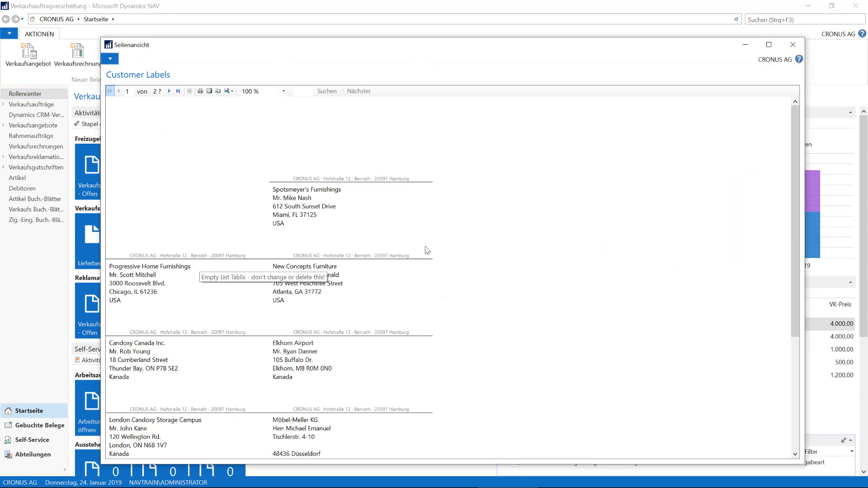
pyautogui.click(209, 91)
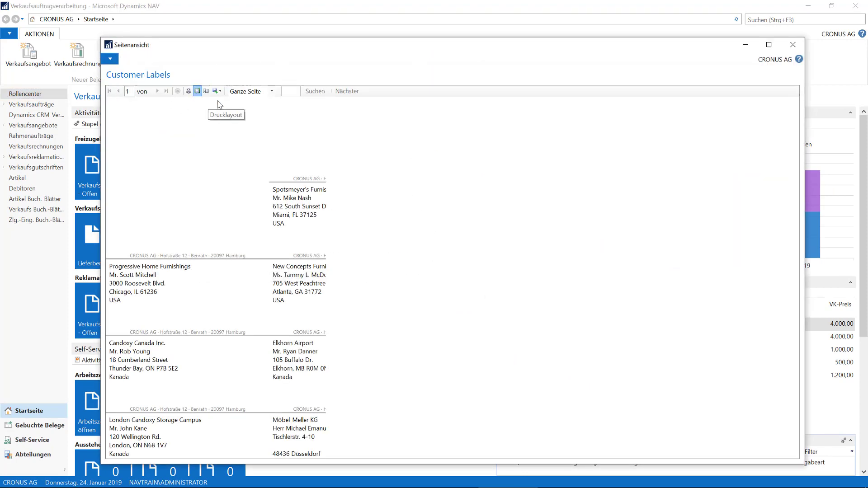